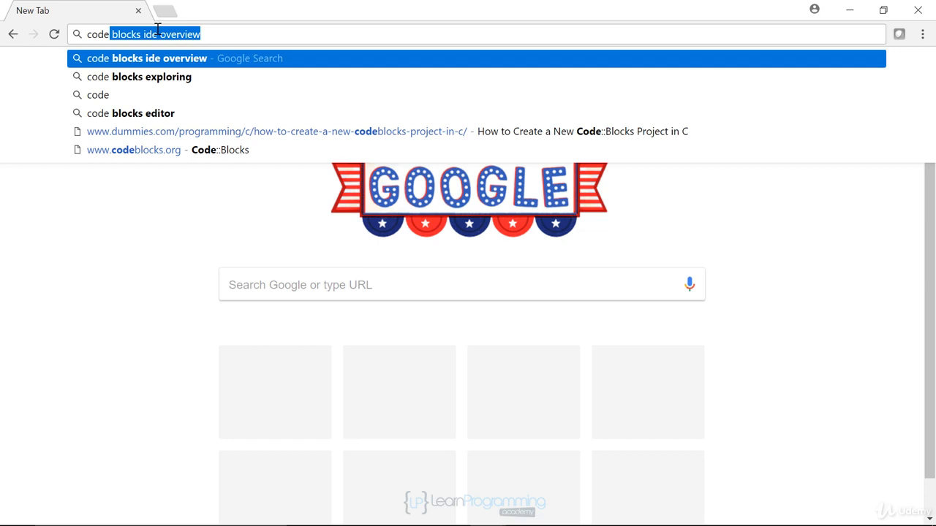
pyautogui.write('blo')
pyautogui.press('BackSpace')
pyautogui.press('BackSpace')
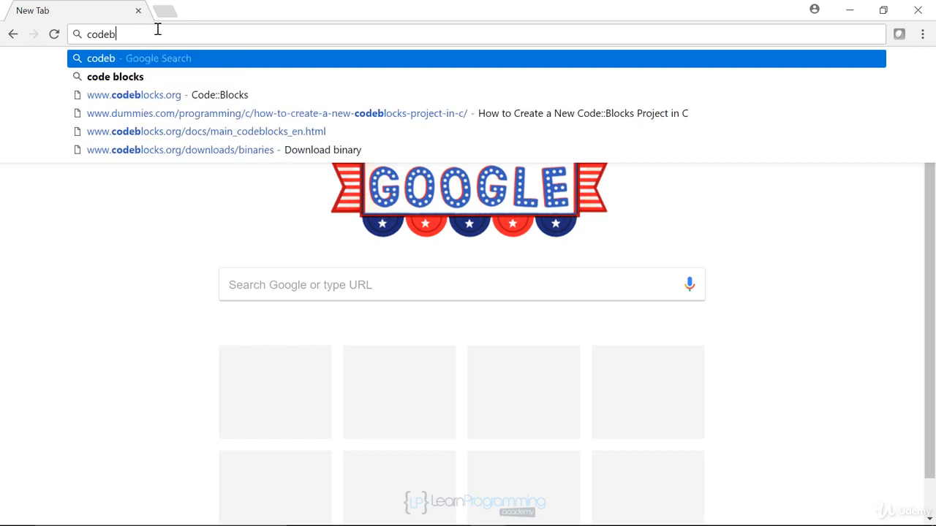
pyautogui.press('Down')
pyautogui.press('Down')
pyautogui.press('Return')
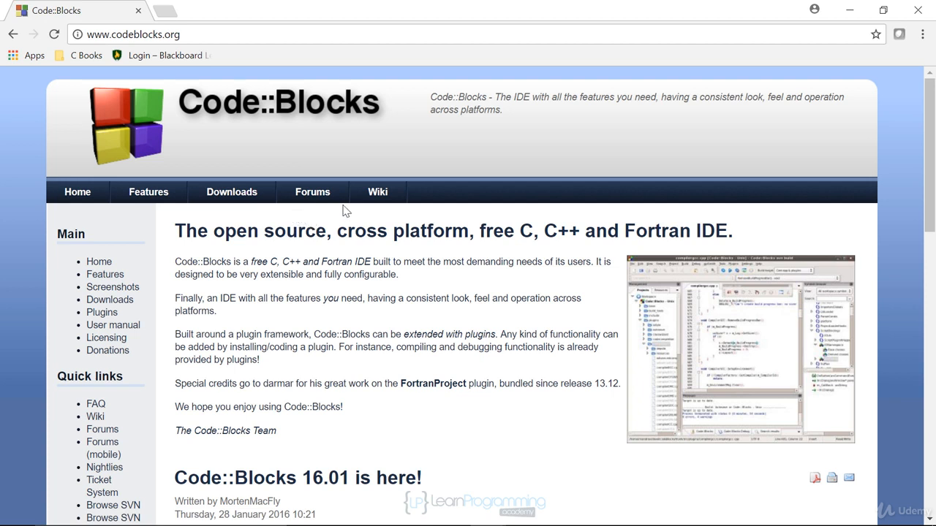
pyautogui.click(240, 199)
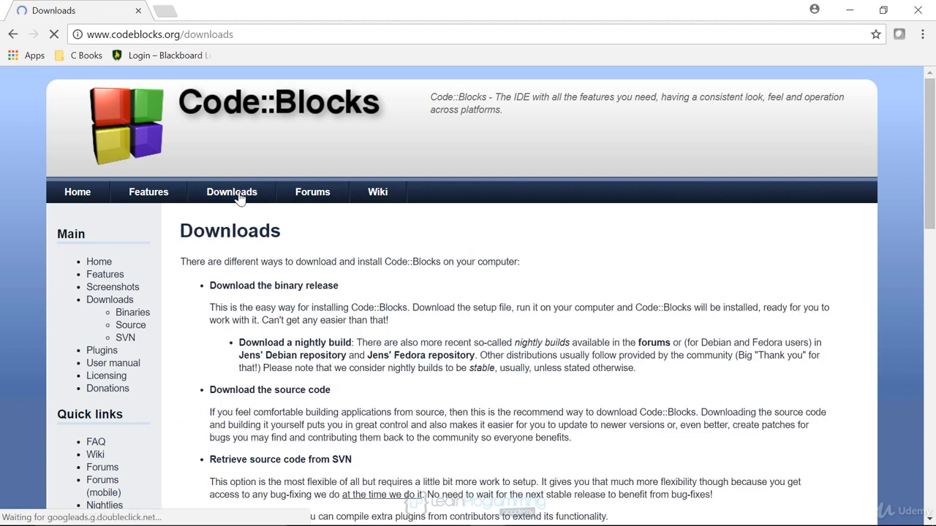
pyautogui.click(132, 315)
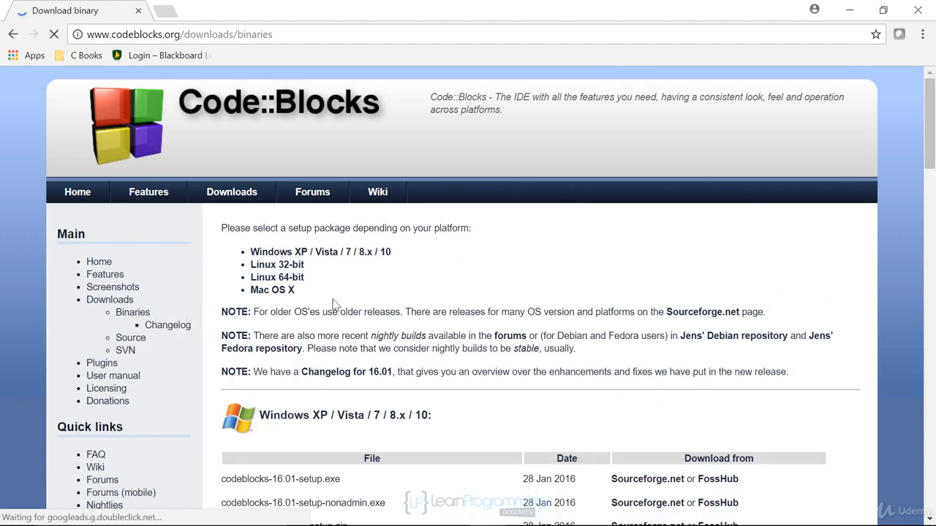
# Examine the setup packages offered for Windows, Linux 32-bit and Linux 64-bit and the notes about them.
pyautogui.scroll(-1, 422, 284)
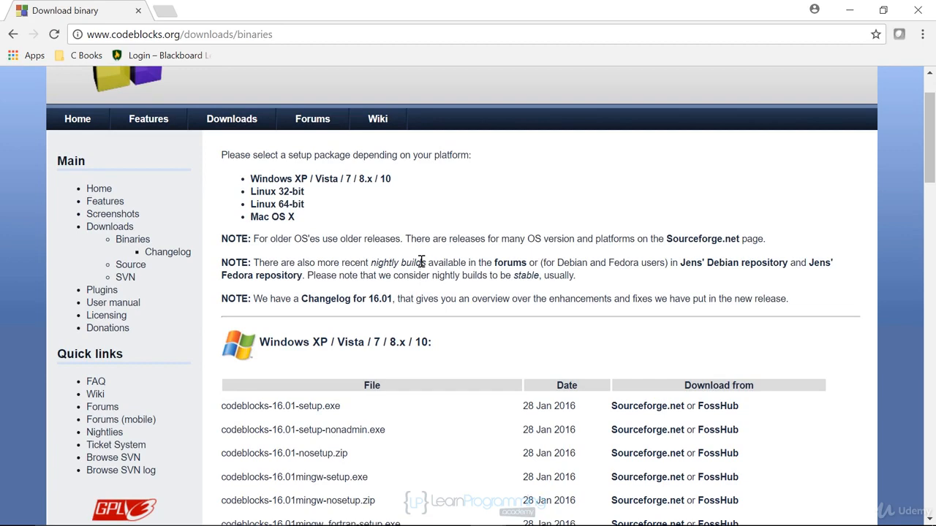
pyautogui.scroll(-1, 422, 262)
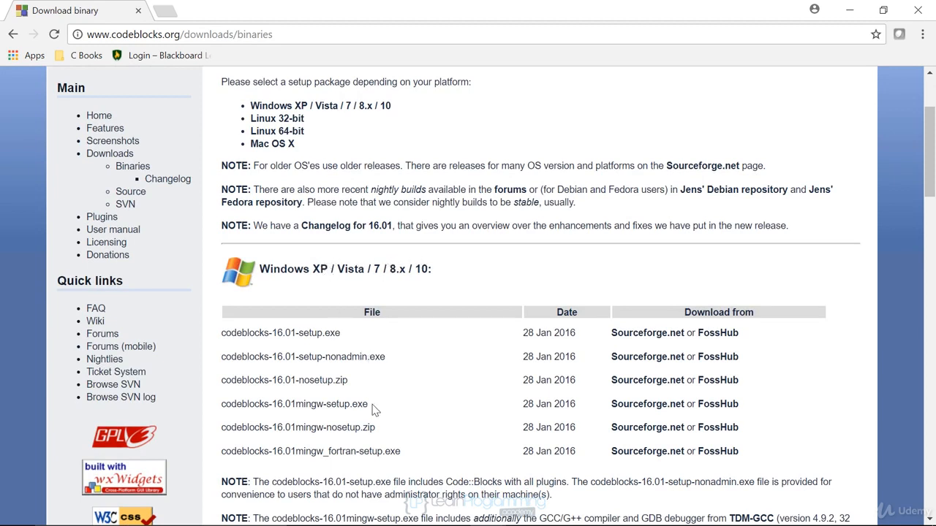
pyautogui.scroll(-5, 380, 405)
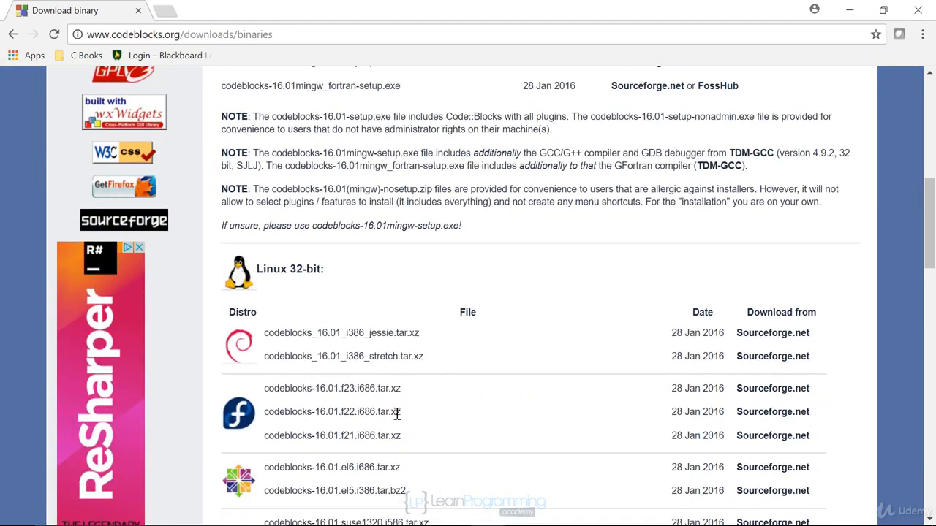
pyautogui.scroll(-3, 396, 413)
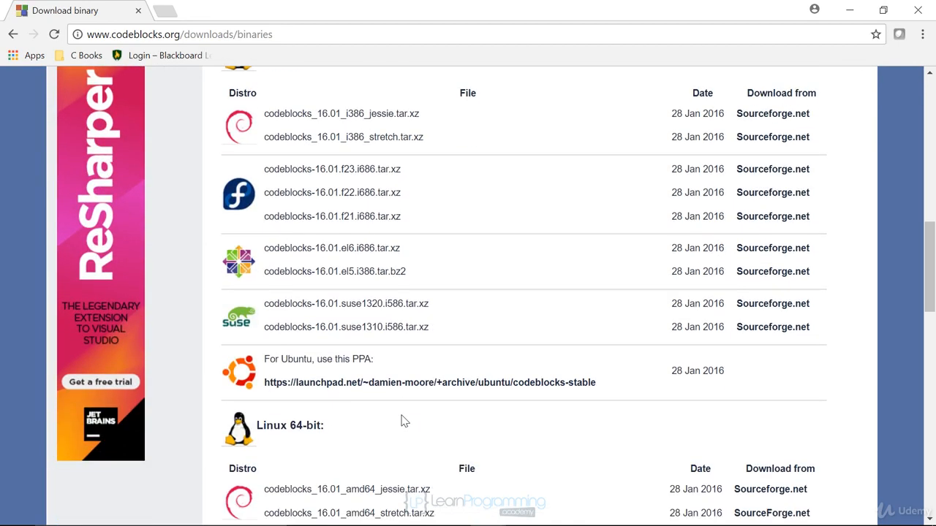
pyautogui.scroll(2, 400, 421)
pyautogui.scroll(-2, 403, 422)
pyautogui.scroll(-4, 436, 292)
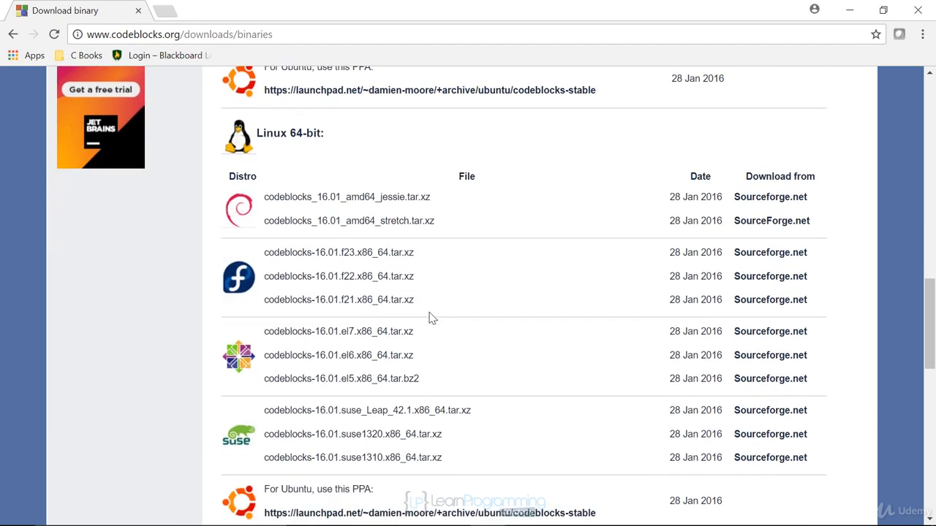
pyautogui.scroll(-1, 432, 321)
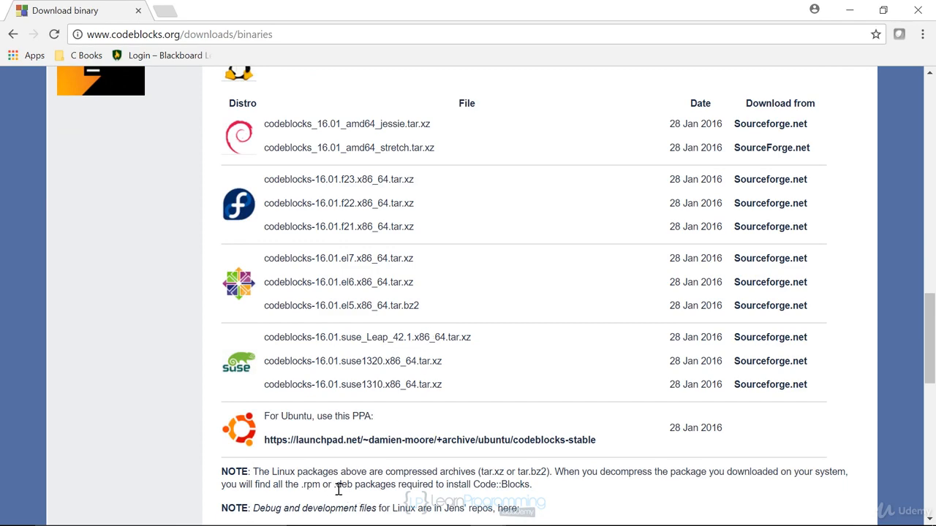
pyautogui.scroll(12, 343, 479)
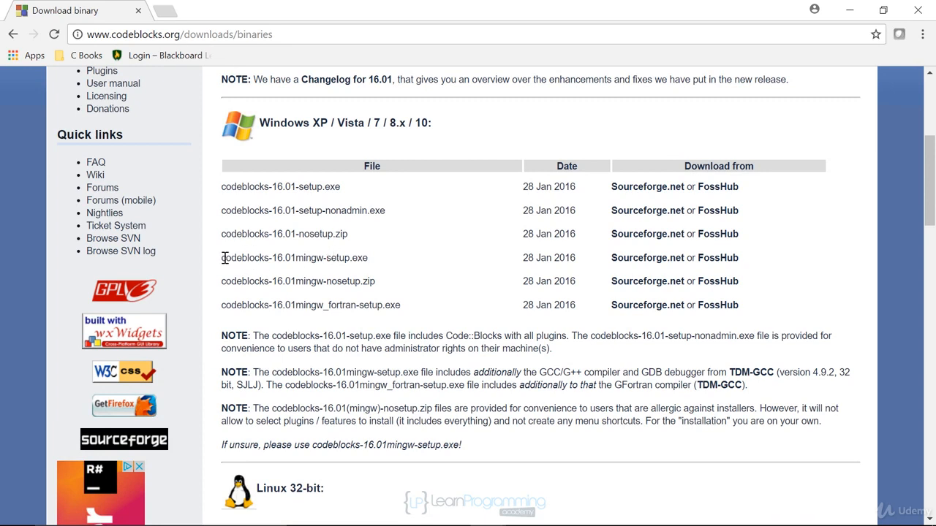
# Download codeblocks-16.01mingw-setup.exe from Sourceforge.net and save it in the Downloads folder.
pyautogui.moveTo(222, 257); pyautogui.dragTo(377, 263)
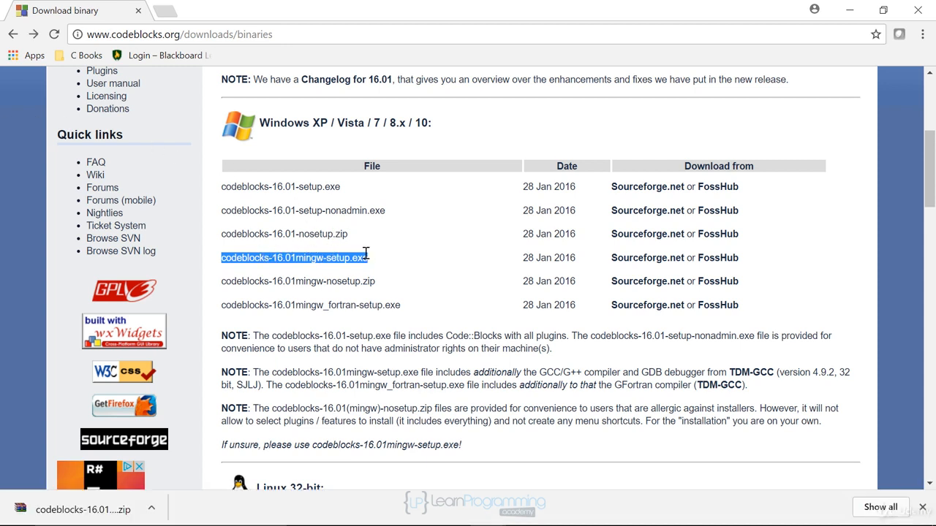
pyautogui.click(640, 262)
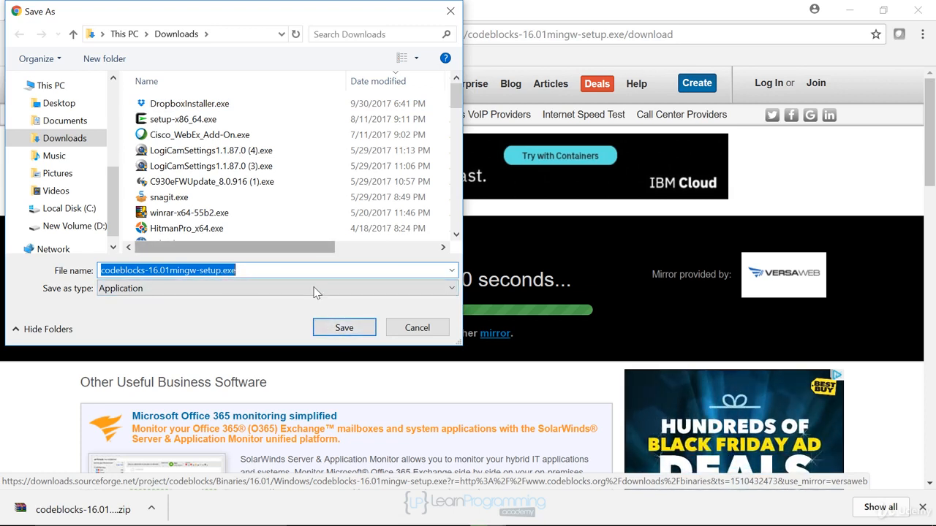
pyautogui.click(343, 328)
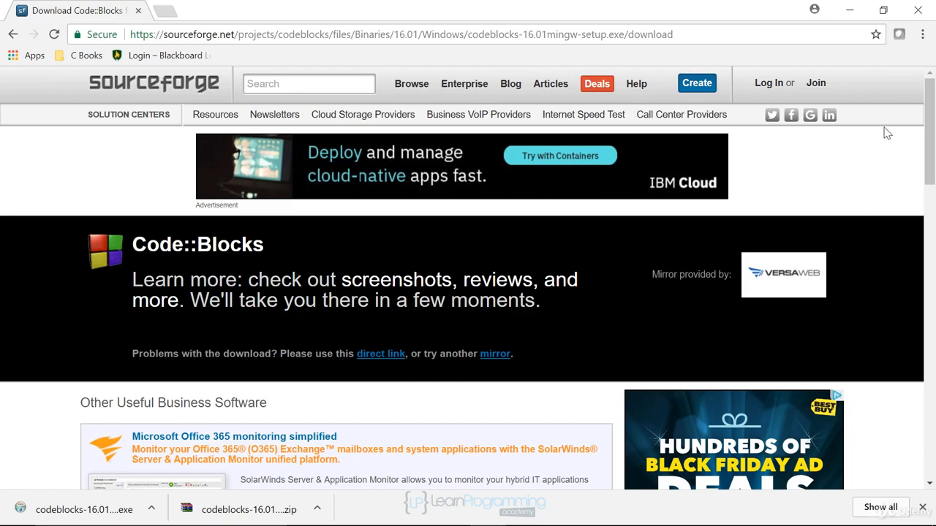
# Switch to the Downloads folder in File Explorer, run codeblocks-16.01mingw-setup.exe and clear the folder window out of the way.
pyautogui.click(852, 10)
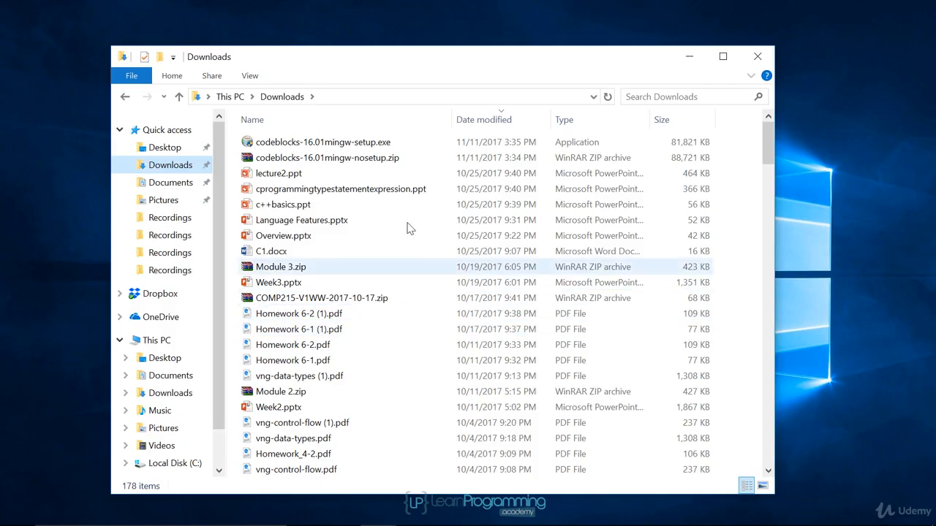
pyautogui.doubleClick(318, 142)
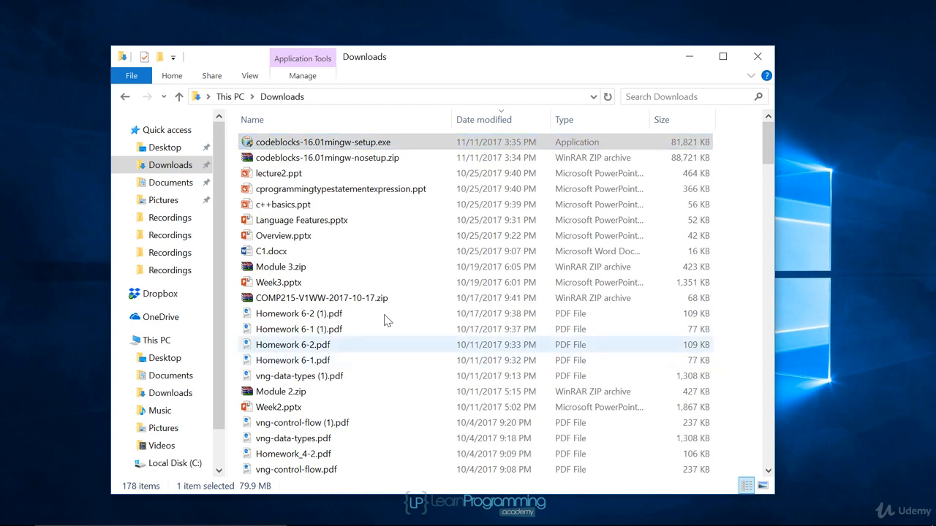
pyautogui.click(687, 56)
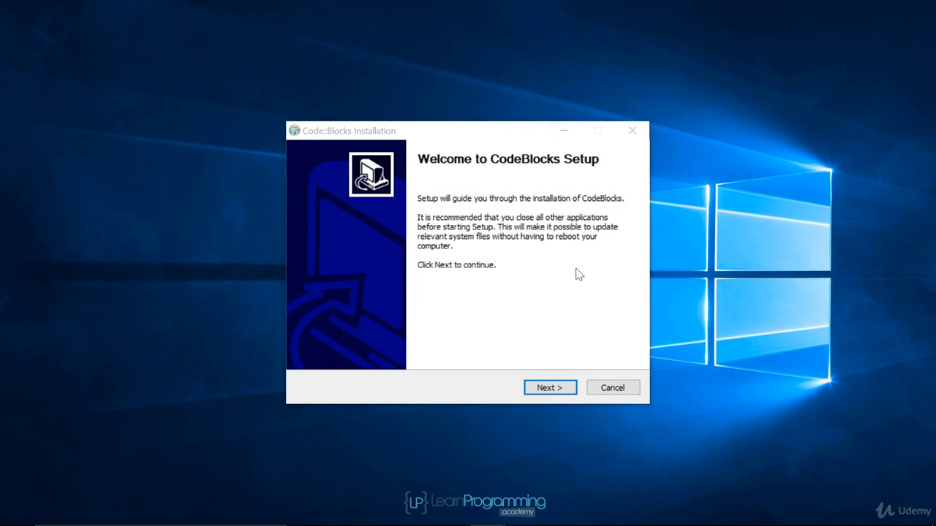
# Proceed past the setup welcome page, skim the GNU General Public License and accept the agreement.
pyautogui.click(548, 389)
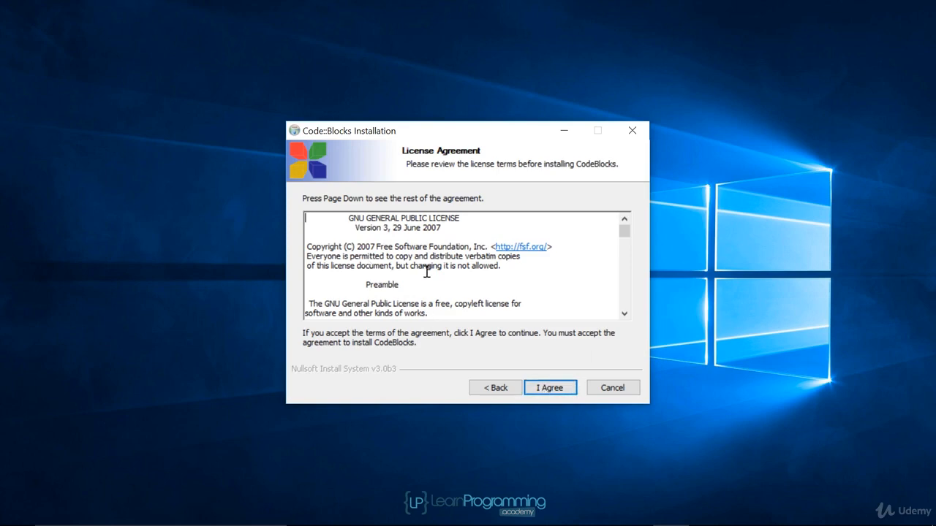
pyautogui.scroll(-15, 475, 287)
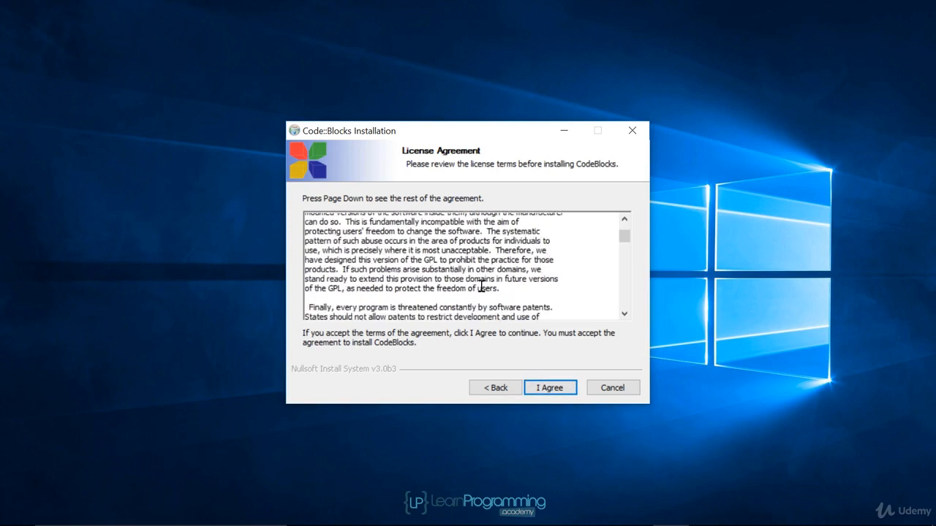
pyautogui.scroll(-4, 574, 294)
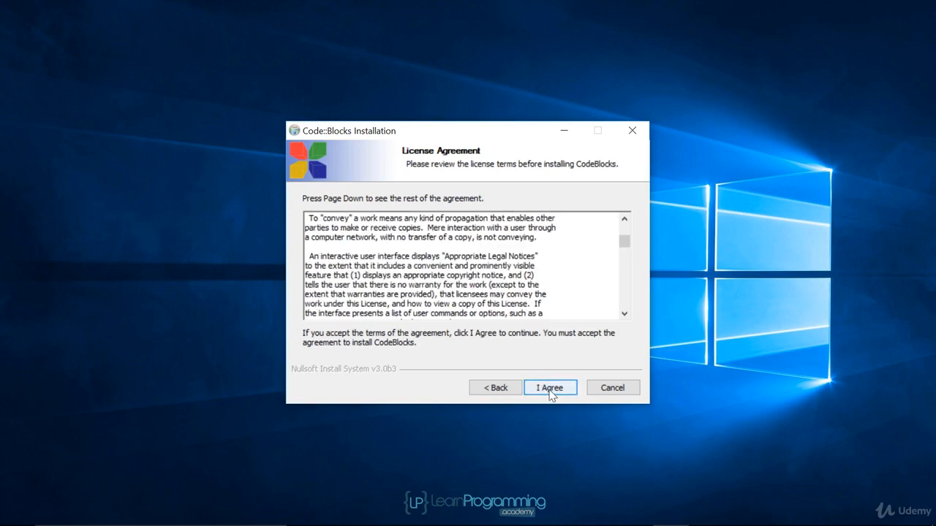
pyautogui.click(551, 389)
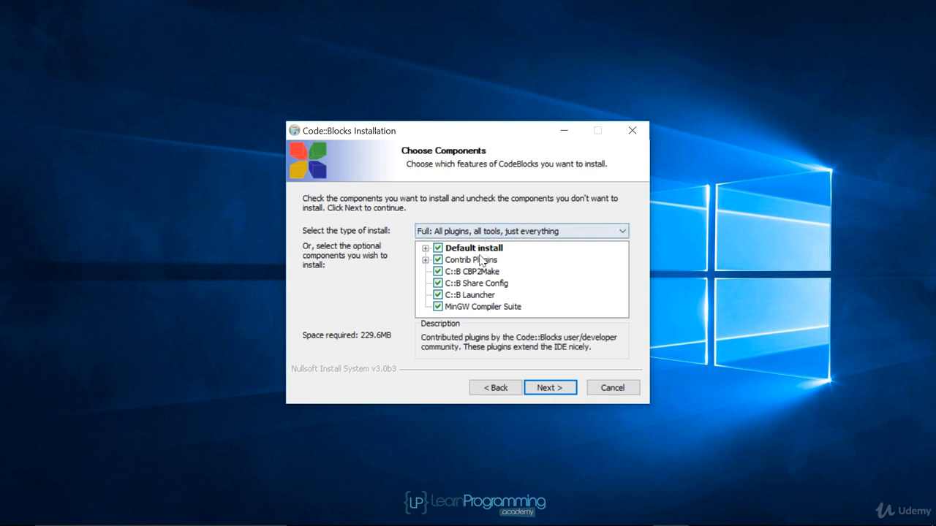
# Review the Contrib Plugins, keep the Full install type and install CodeBlocks into C:\Program Files (x86)\CodeBlocks.
pyautogui.click(426, 260)
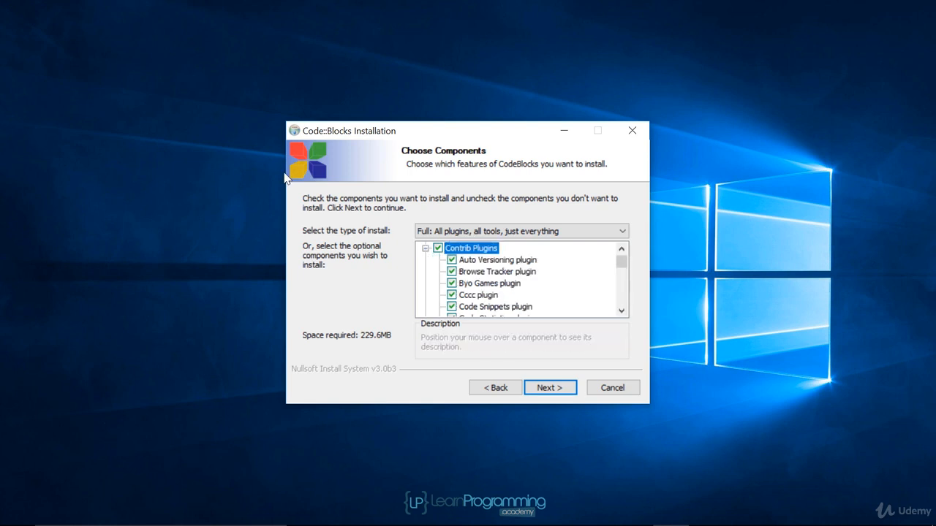
pyautogui.click(424, 247)
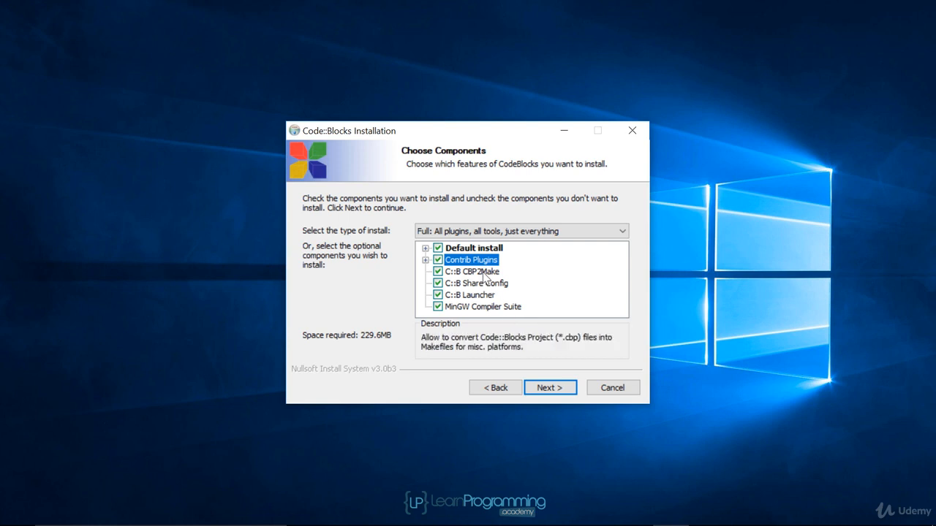
pyautogui.click(547, 388)
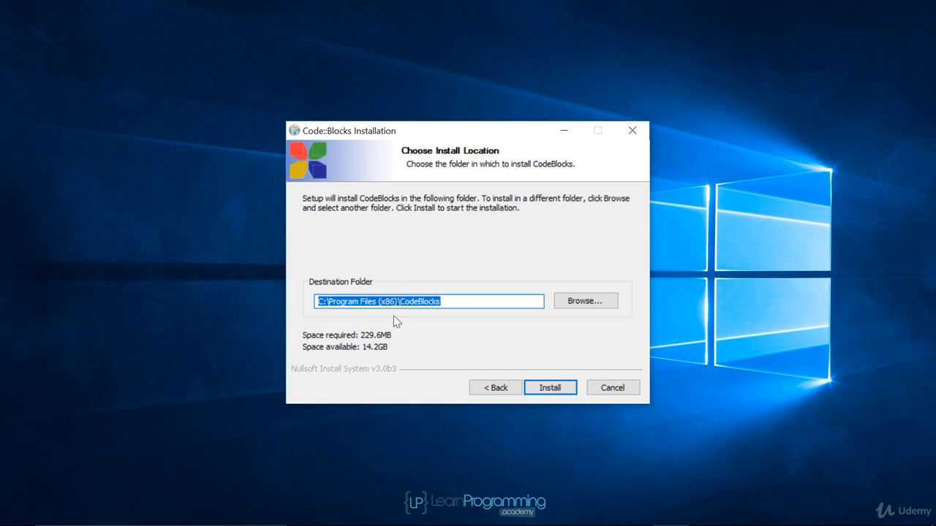
pyautogui.click(554, 387)
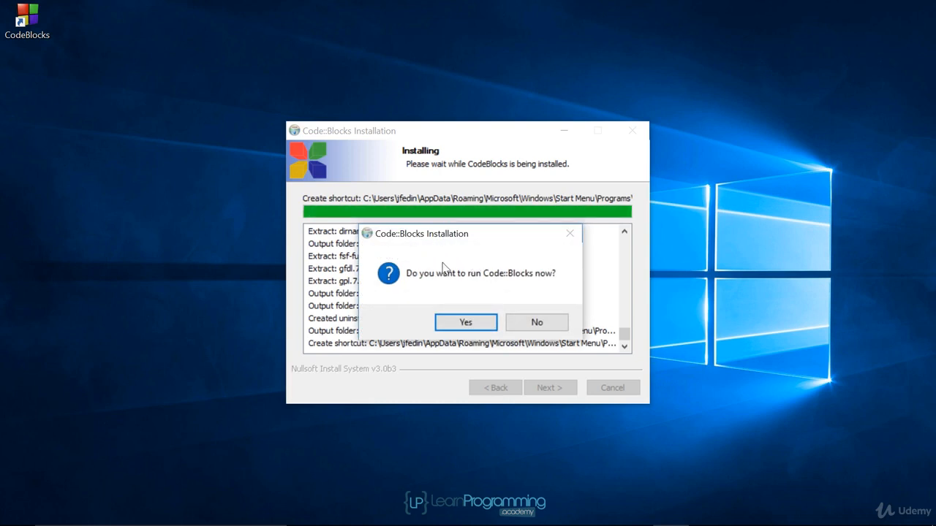
# Run Code::Blocks straight from the installer and accept GNU GCC Compiler as the default compiler.
pyautogui.click(468, 322)
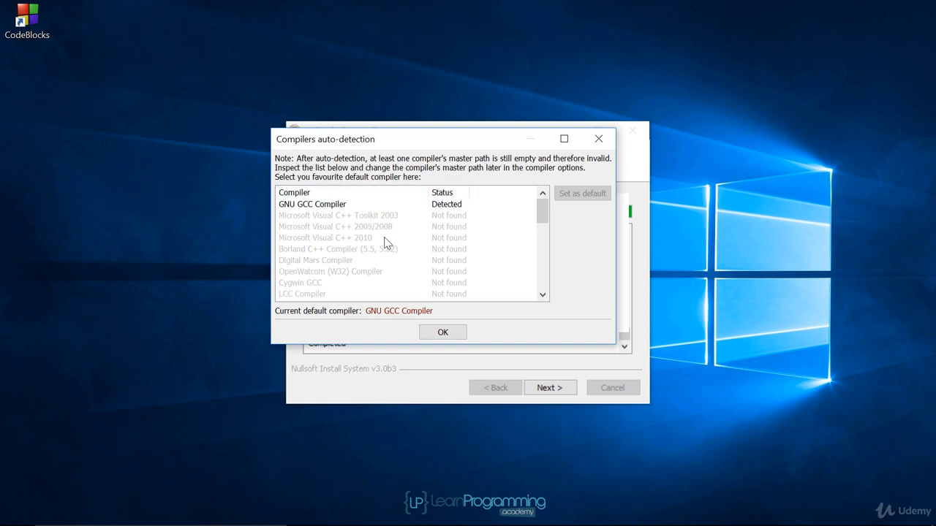
pyautogui.click(446, 334)
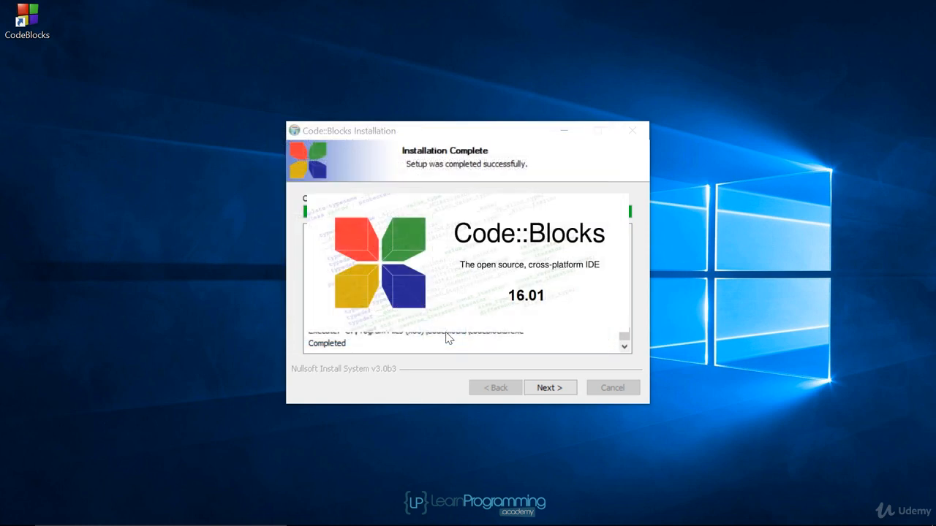